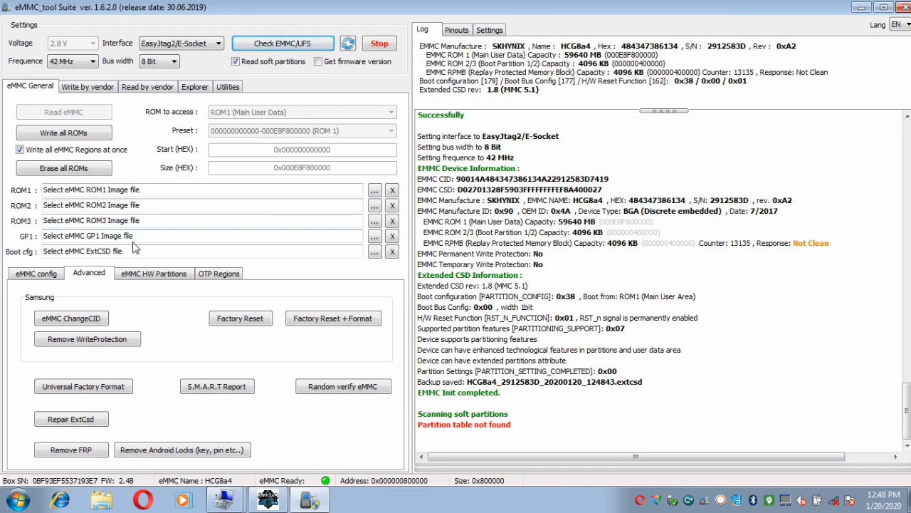
Run a Universal Factory Format on the eMMC and erase all of its ROMs, confirming both operations.
{"action": "left_click", "coordinate": [84, 388]}
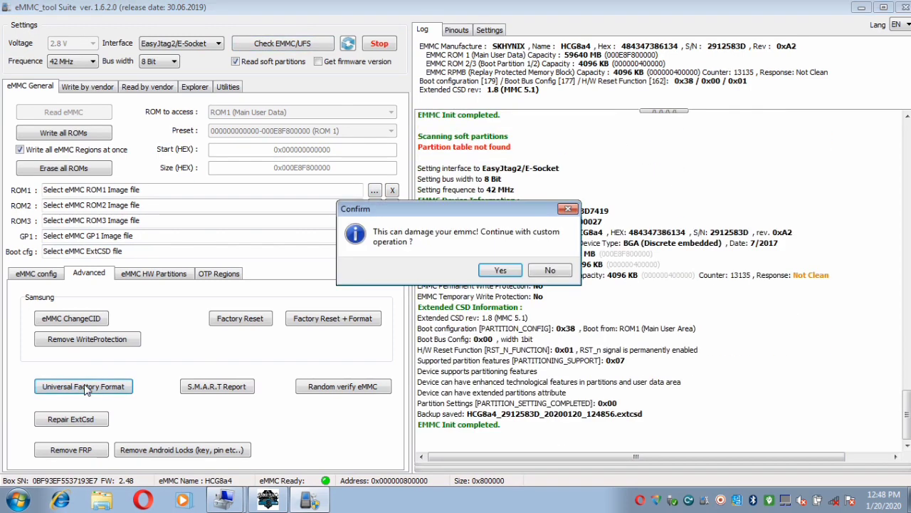
{"action": "left_click", "coordinate": [492, 270]}
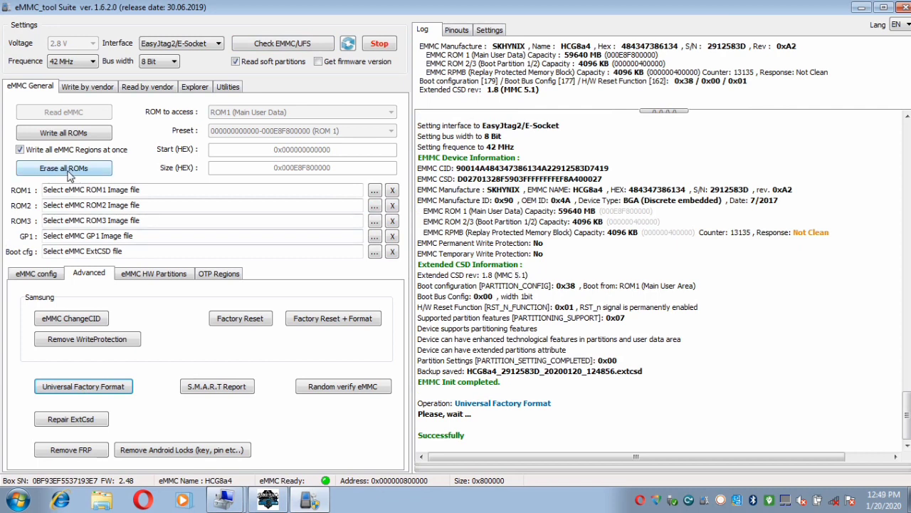
{"action": "left_click", "coordinate": [53, 151]}
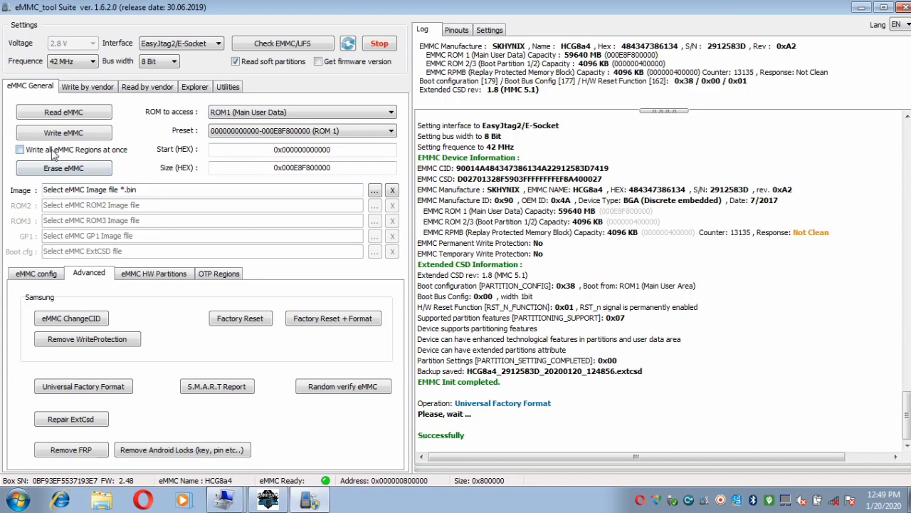
{"action": "left_click", "coordinate": [55, 151]}
{"action": "left_click", "coordinate": [59, 169]}
{"action": "left_click", "coordinate": [488, 273]}
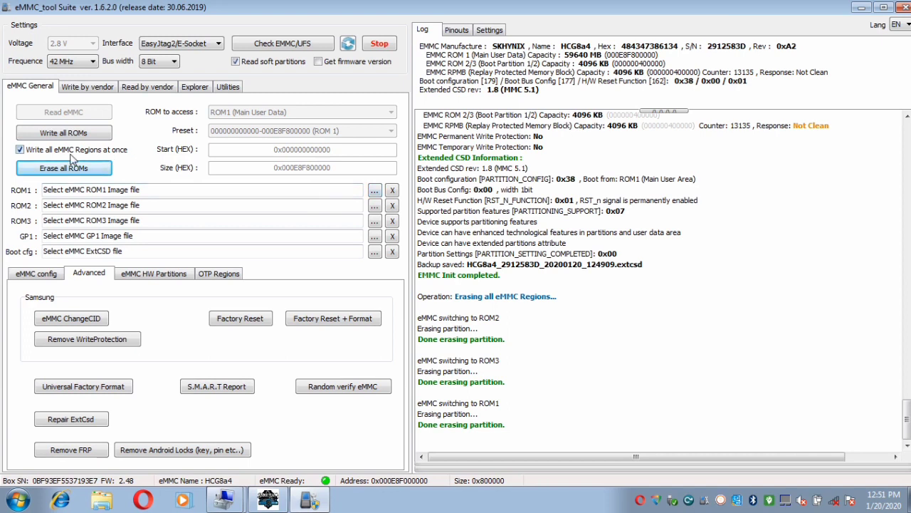
Load the EMMC_GD6BMB ROM1 image and its companion dump files from D:\MI\redmi 5A\DUMP 32 GB.
{"action": "left_click", "coordinate": [374, 191]}
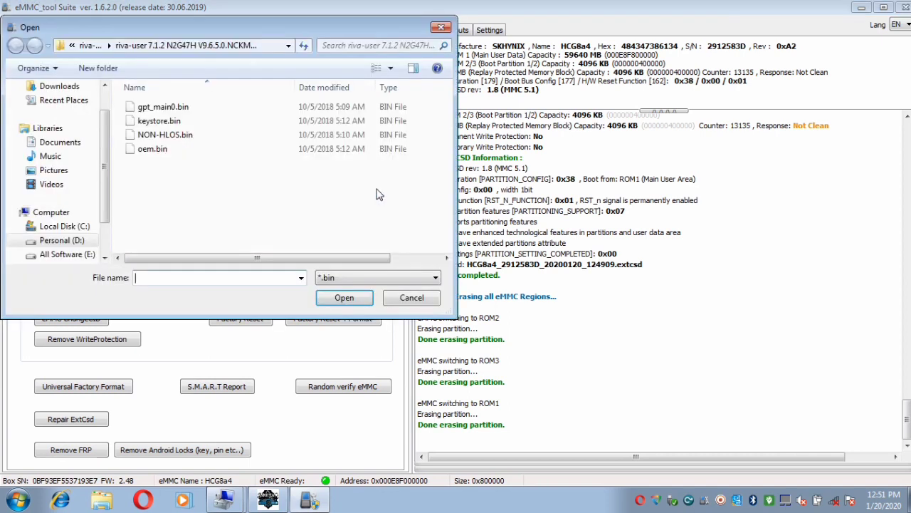
{"action": "left_click", "coordinate": [80, 240]}
{"action": "double_click", "coordinate": [177, 246]}
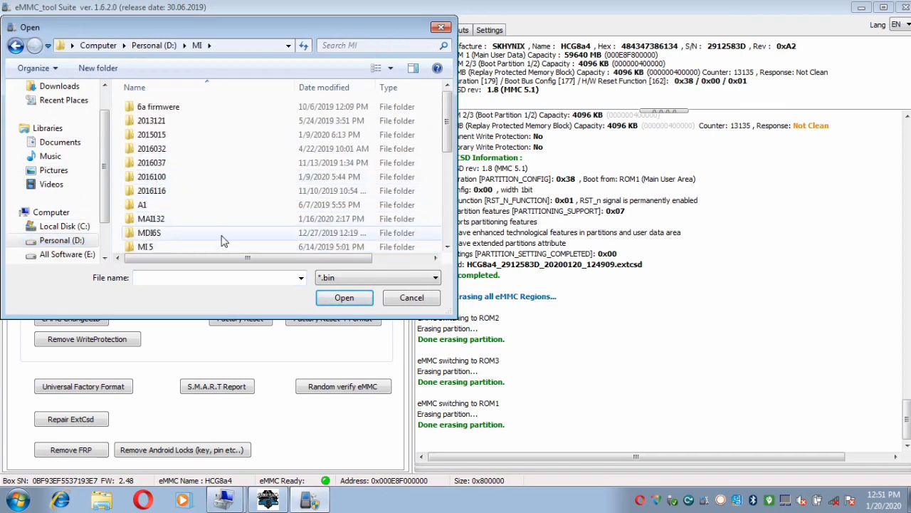
{"action": "scroll", "coordinate": [438, 214], "scroll_direction": "down", "scroll_amount": 3}
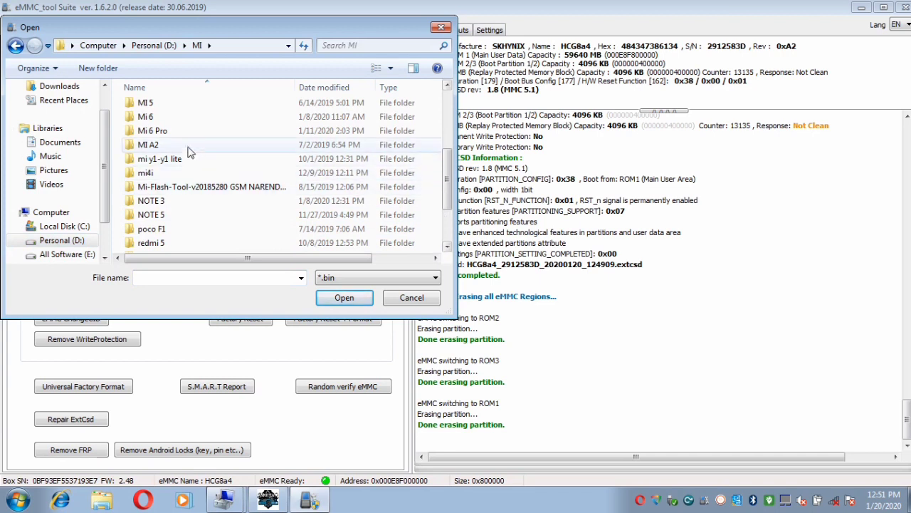
{"action": "scroll", "coordinate": [438, 220], "scroll_direction": "down", "scroll_amount": 2}
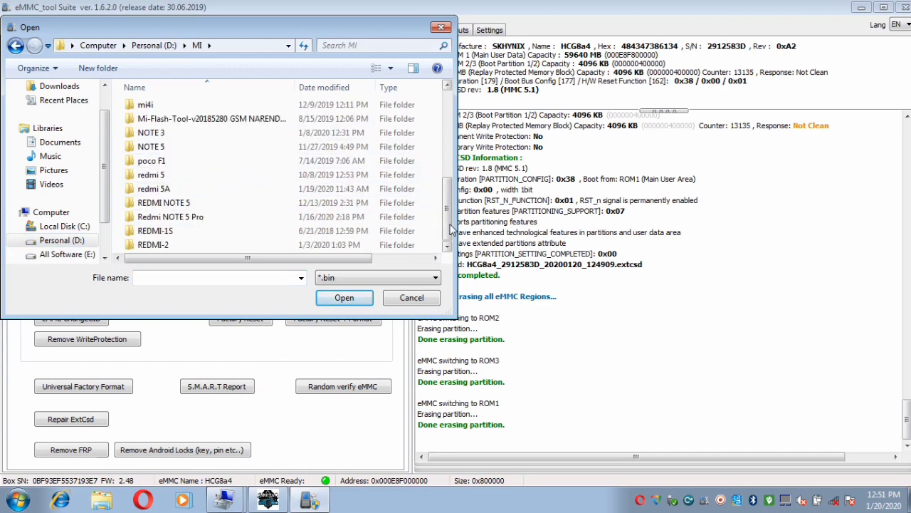
{"action": "double_click", "coordinate": [182, 190]}
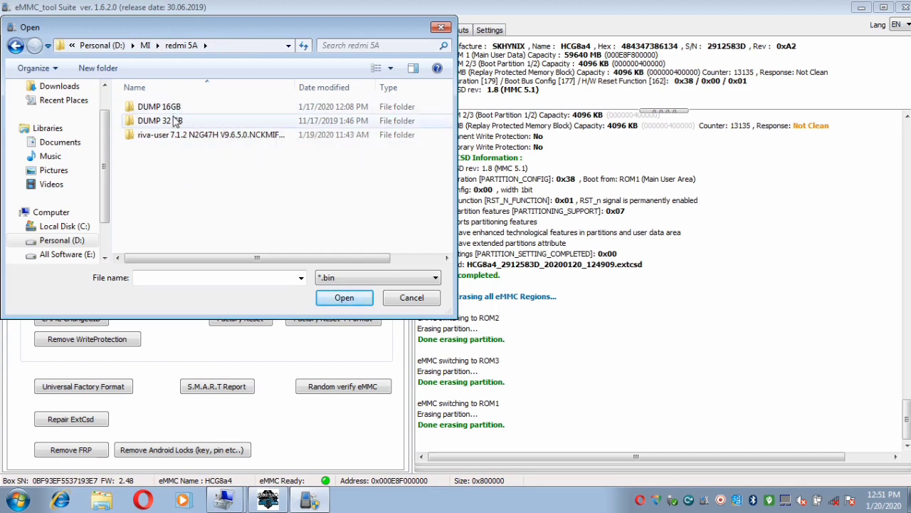
{"action": "double_click", "coordinate": [175, 121]}
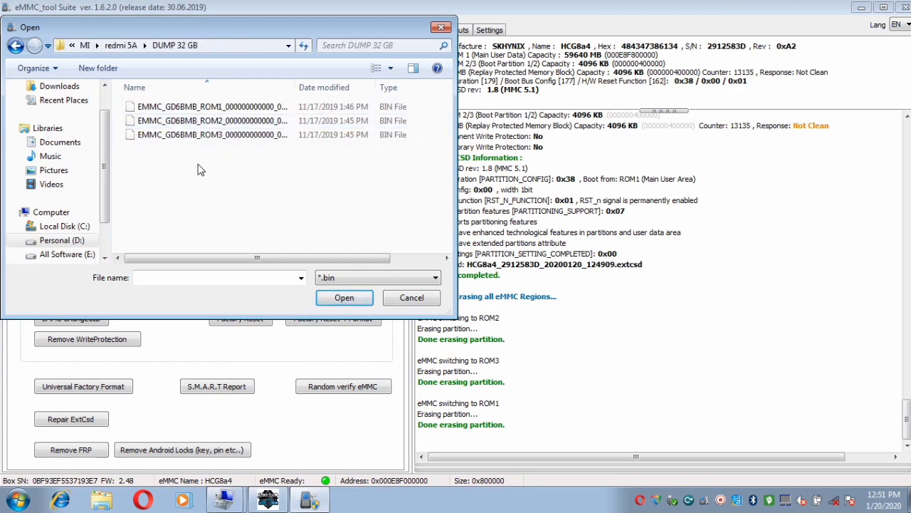
{"action": "double_click", "coordinate": [269, 108]}
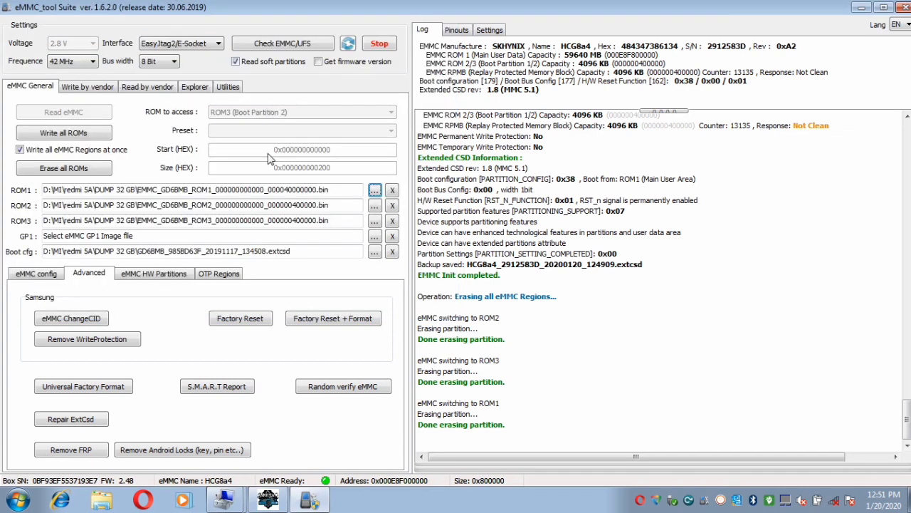
Clear the ROM1 image and write the remaining ROM2, ROM3 and boot config files to the eMMC.
{"action": "left_click", "coordinate": [393, 191]}
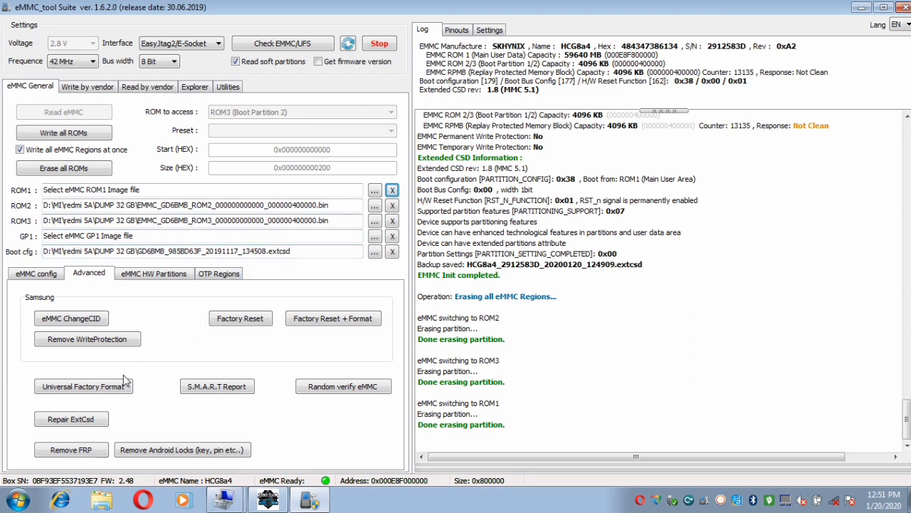
{"action": "left_click", "coordinate": [60, 139]}
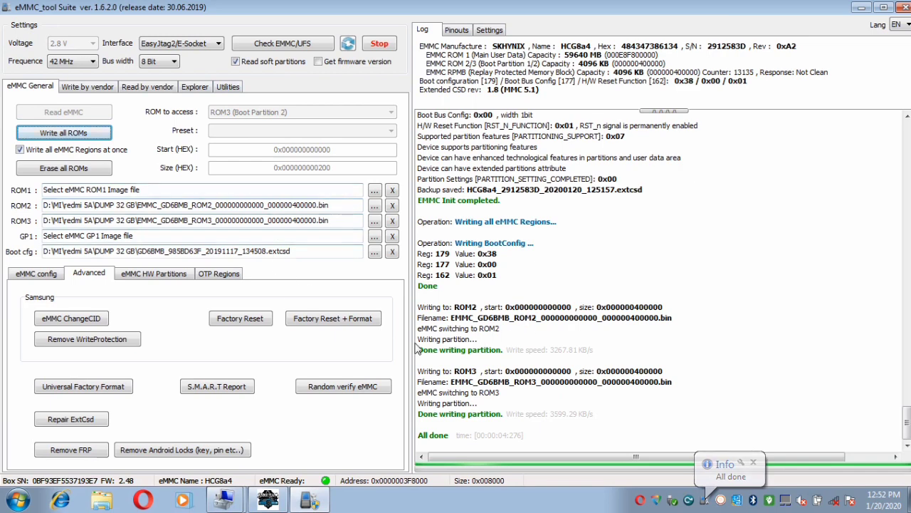
Check the eMMC again and examine the boot partition capacity and soft partition scan in the log.
{"action": "left_click", "coordinate": [285, 45]}
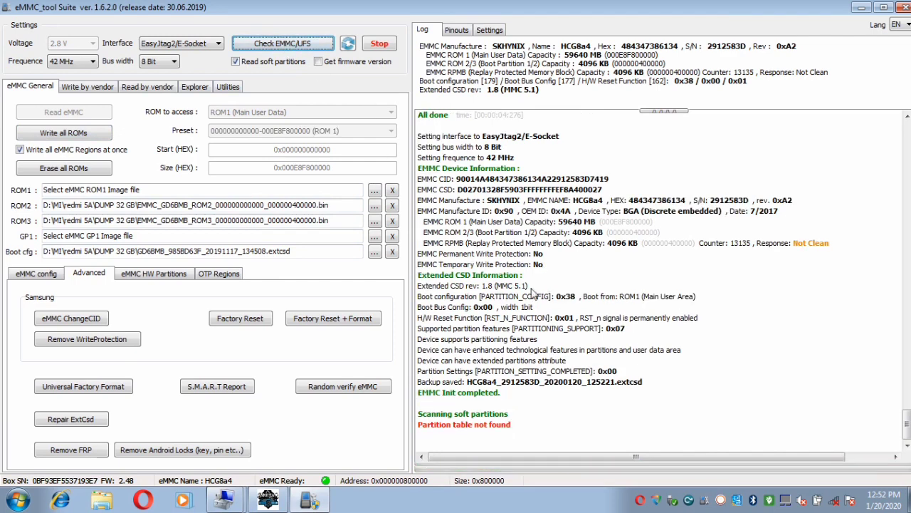
{"action": "left_click", "coordinate": [585, 234]}
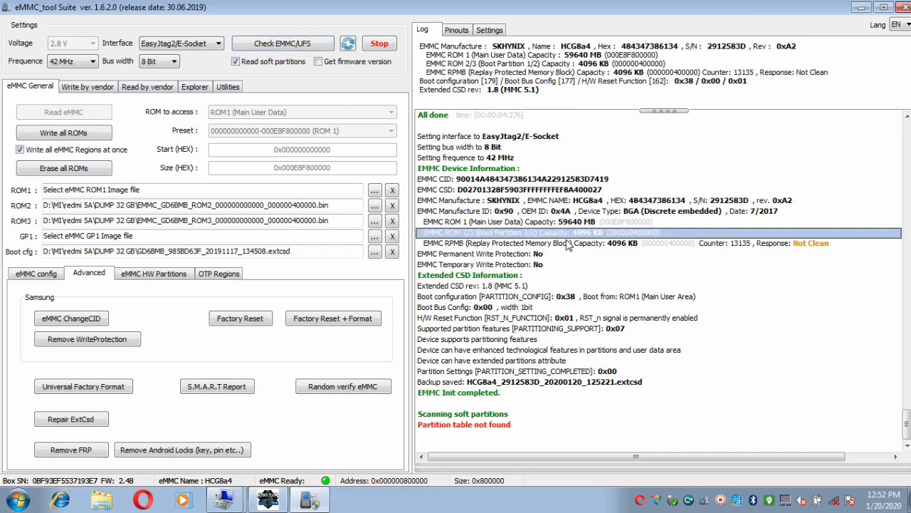
{"action": "left_click", "coordinate": [701, 414]}
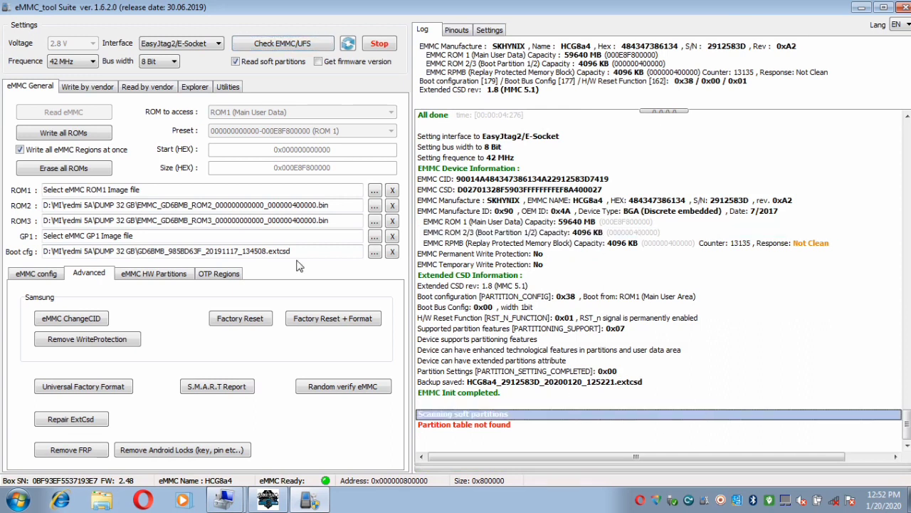
Load rawprogram0.xml from the riva-user 7.1.2 firmware folder under D:\MI\redmi 5A for writing by vendor Qualcomm/HiSilicon/Omap.
{"action": "left_click", "coordinate": [96, 88]}
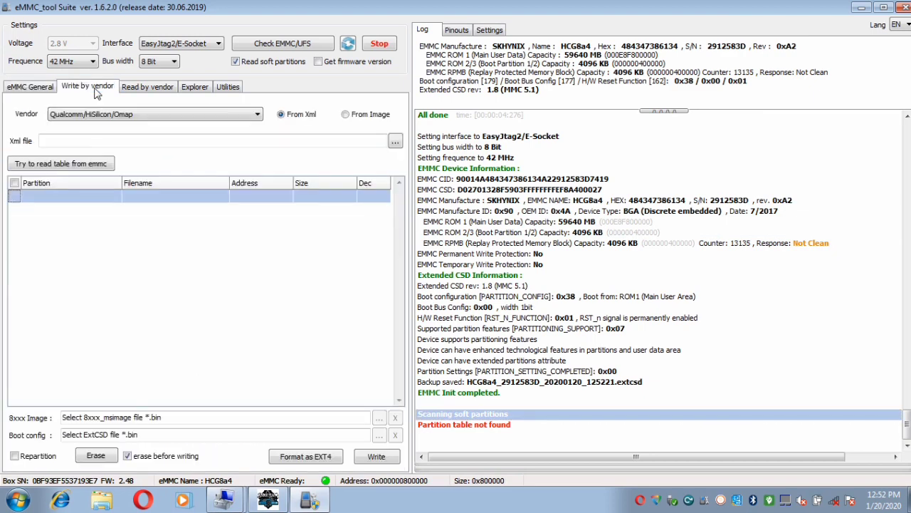
{"action": "left_click", "coordinate": [395, 142]}
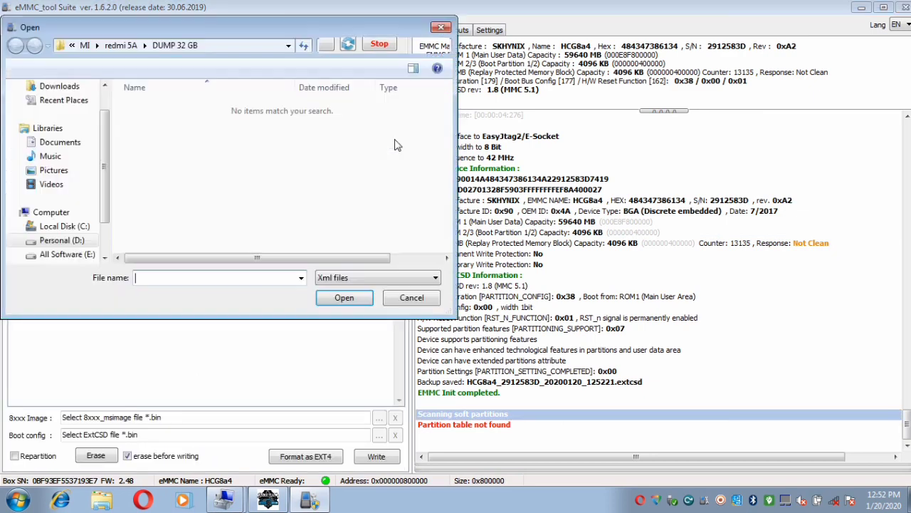
{"action": "left_click", "coordinate": [69, 242]}
{"action": "double_click", "coordinate": [155, 243]}
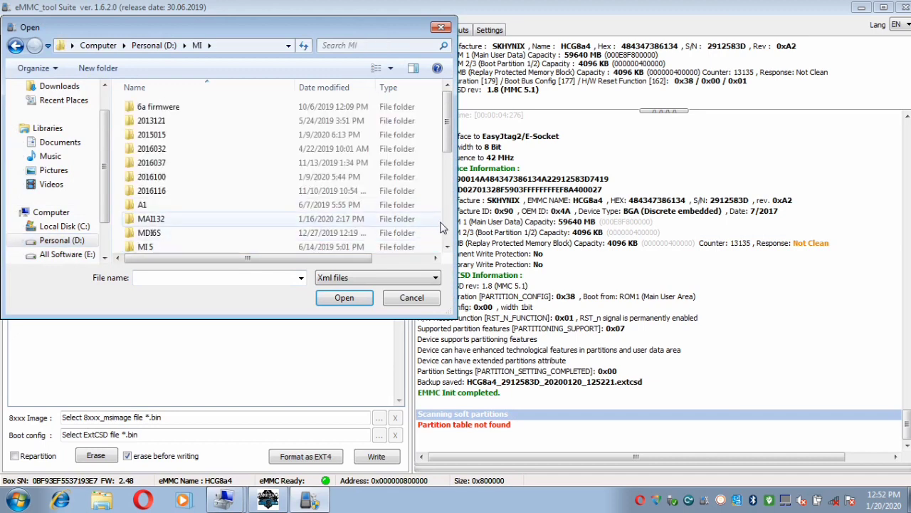
{"action": "scroll", "coordinate": [441, 226], "scroll_direction": "down", "scroll_amount": 6}
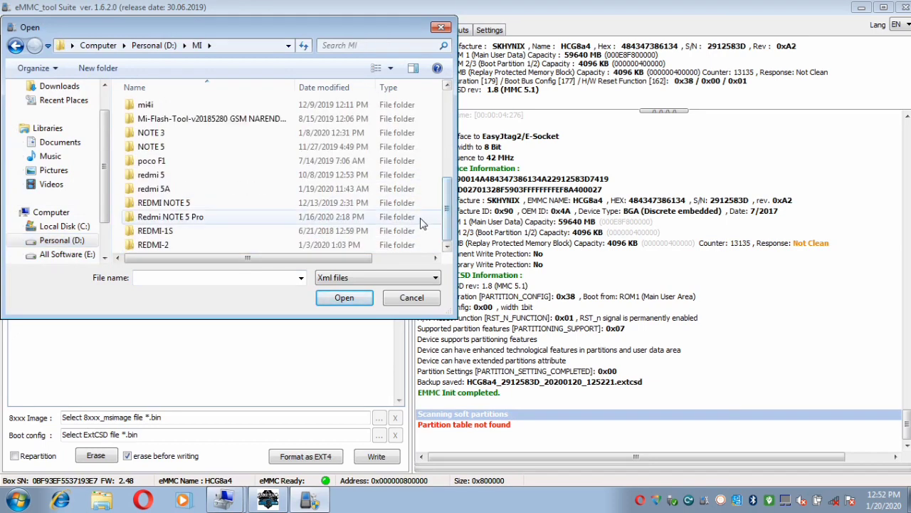
{"action": "double_click", "coordinate": [154, 188]}
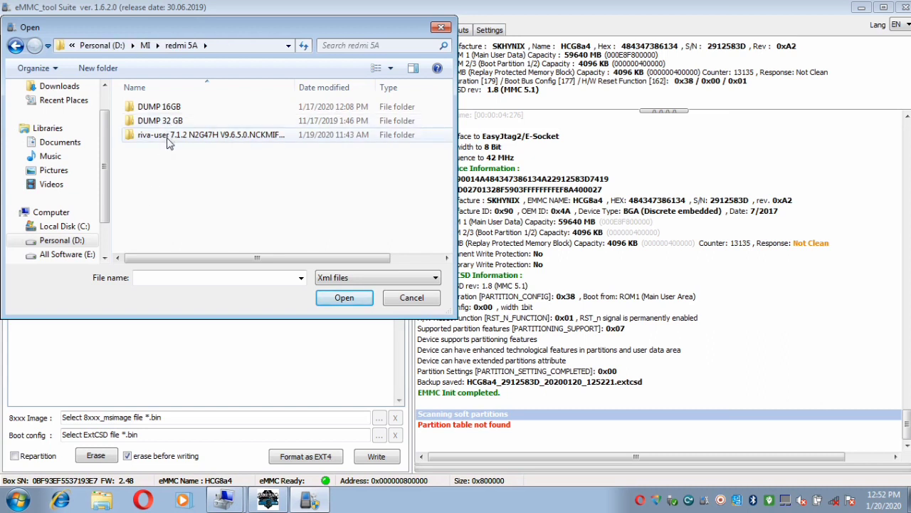
{"action": "double_click", "coordinate": [197, 140]}
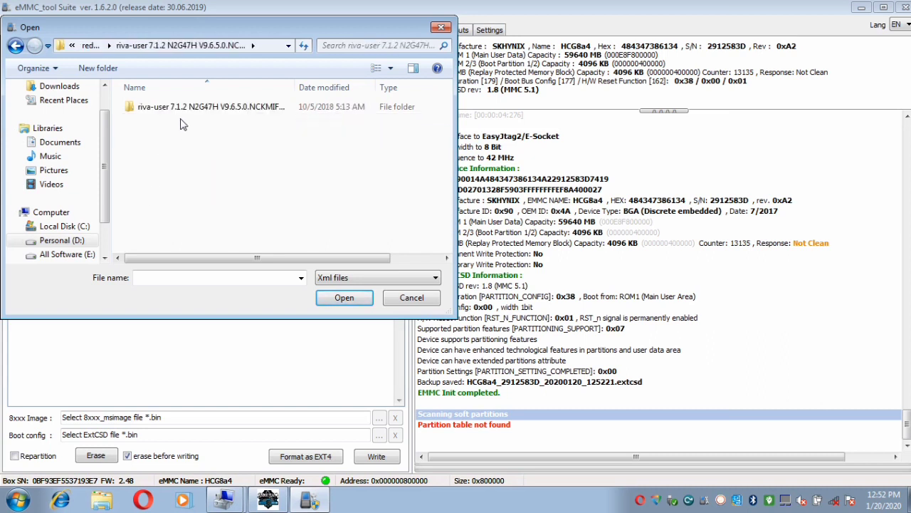
{"action": "double_click", "coordinate": [180, 108]}
{"action": "double_click", "coordinate": [173, 122]}
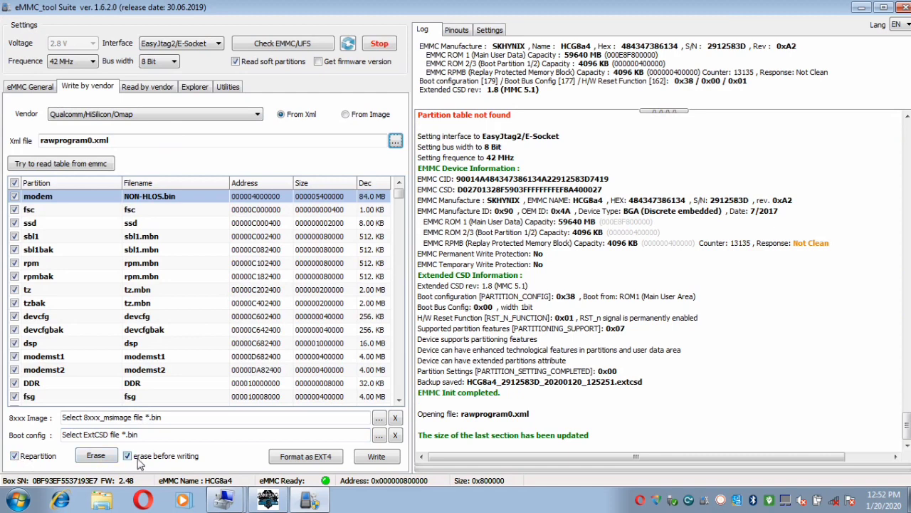
Write all the listed firmware partitions to the eMMC and agree to format the Userdata partition.
{"action": "left_click", "coordinate": [373, 460]}
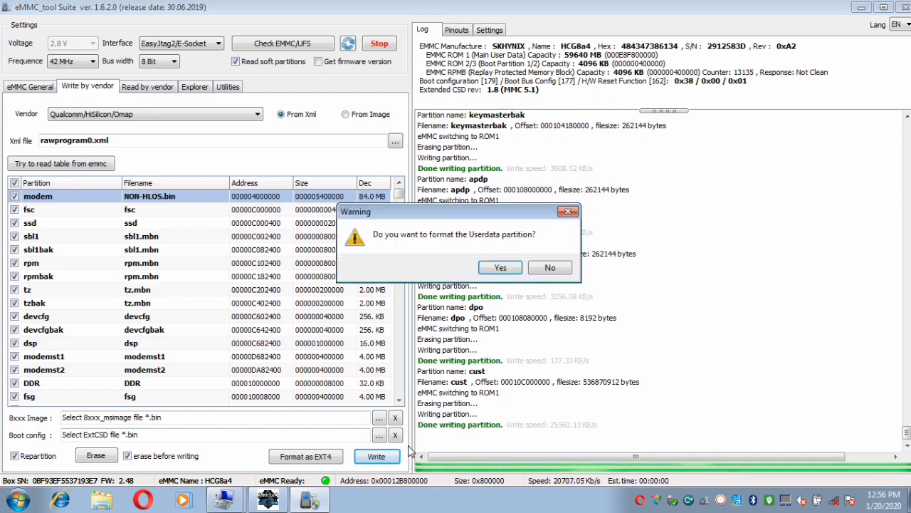
{"action": "left_click", "coordinate": [501, 267]}
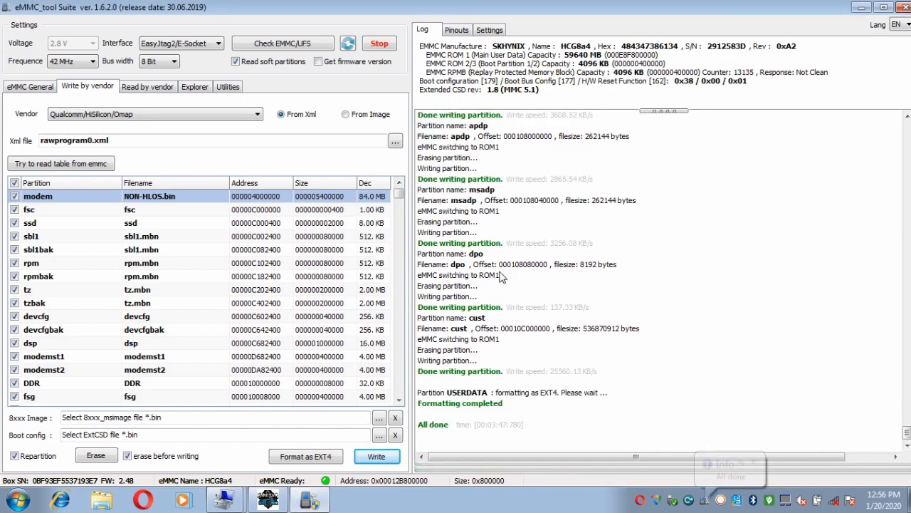
Check the eMMC with firmware version reading enabled and inspect the userdata partition entry in the log.
{"action": "left_click", "coordinate": [318, 62]}
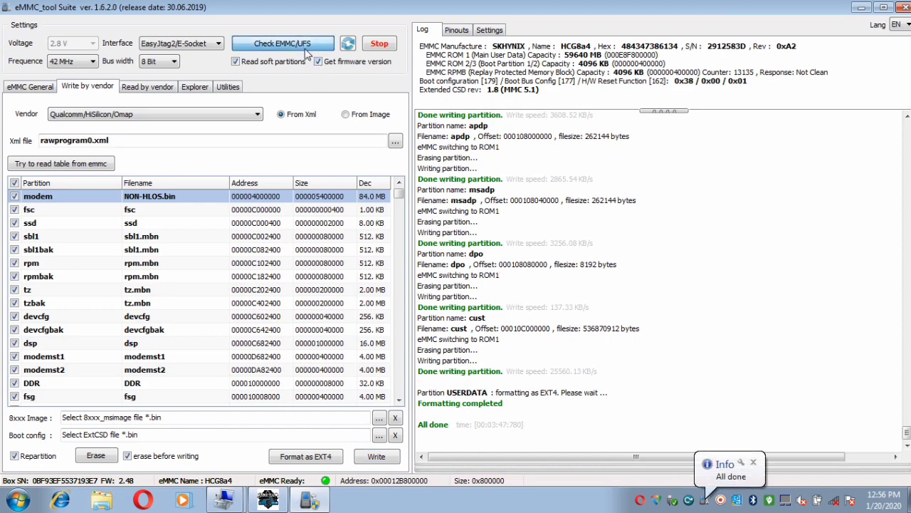
{"action": "left_click", "coordinate": [306, 47]}
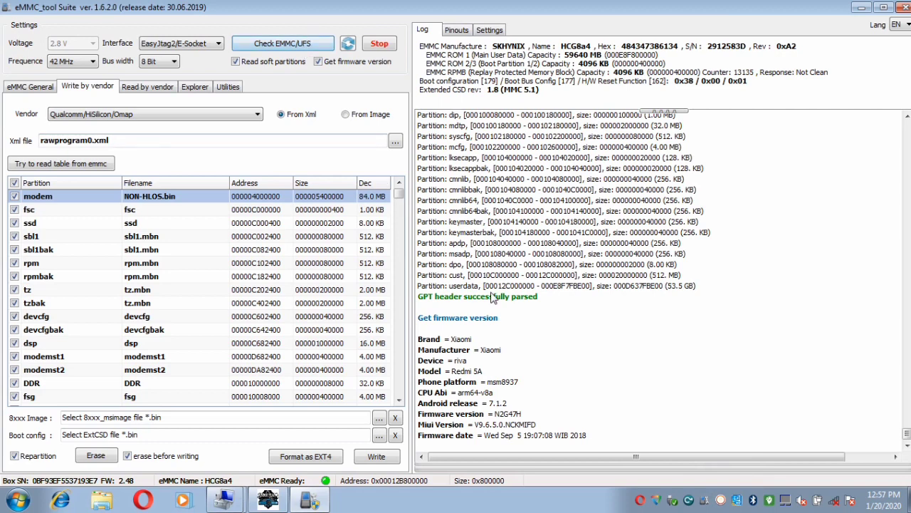
{"action": "left_click", "coordinate": [452, 286]}
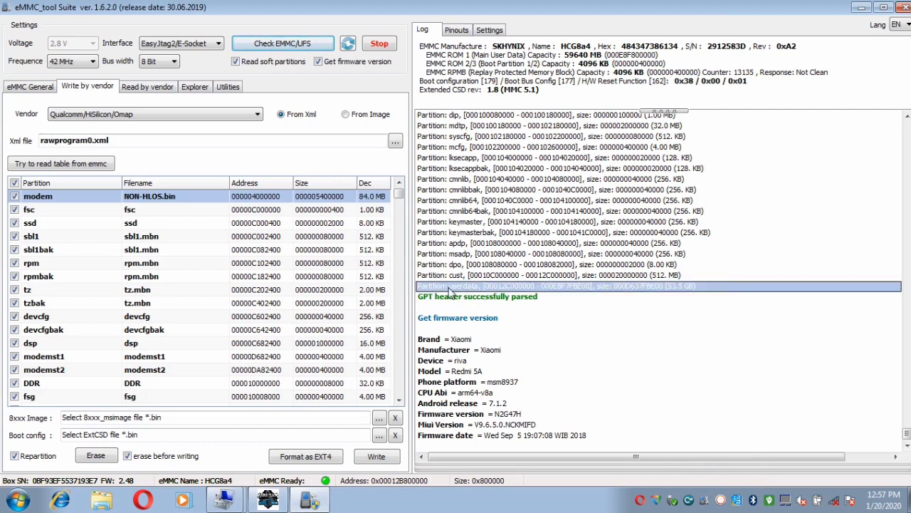
{"action": "left_click", "coordinate": [680, 311]}
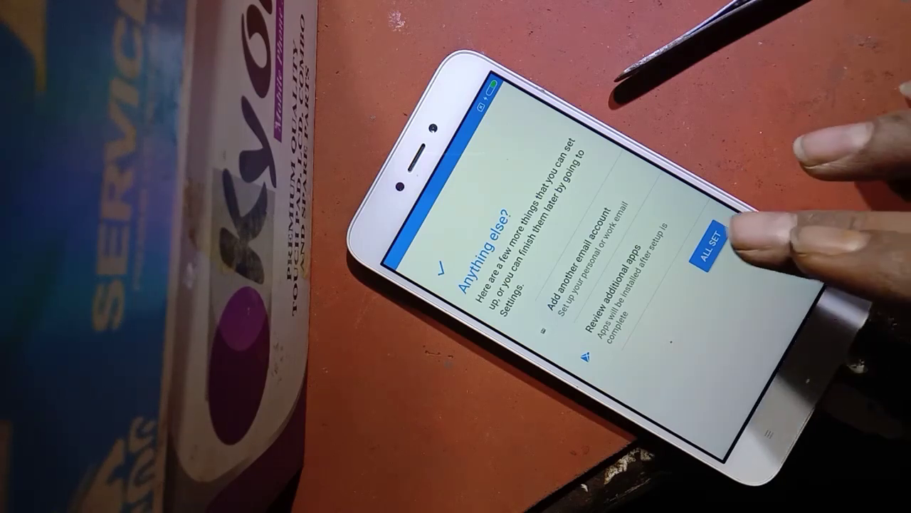
{"action": "left_click", "coordinate": [710, 244]}
{"action": "left_click", "coordinate": [786, 283]}
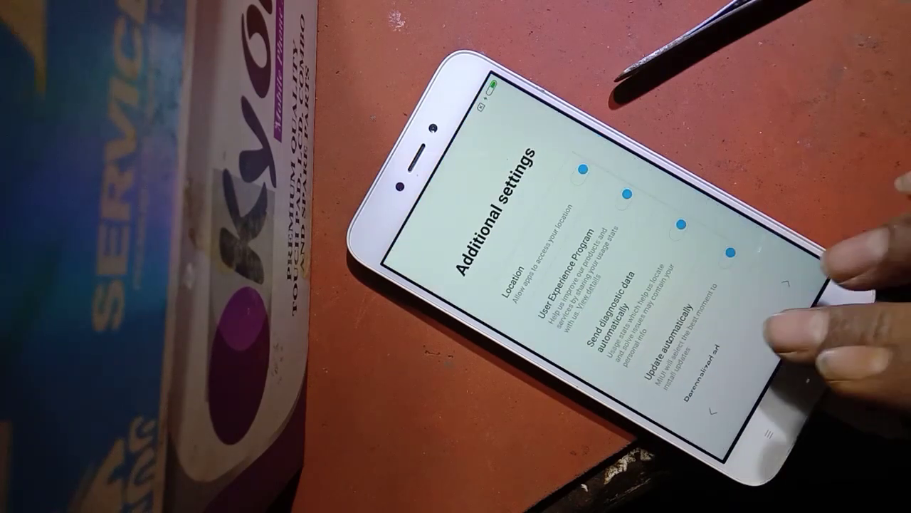
{"action": "left_click", "coordinate": [786, 284]}
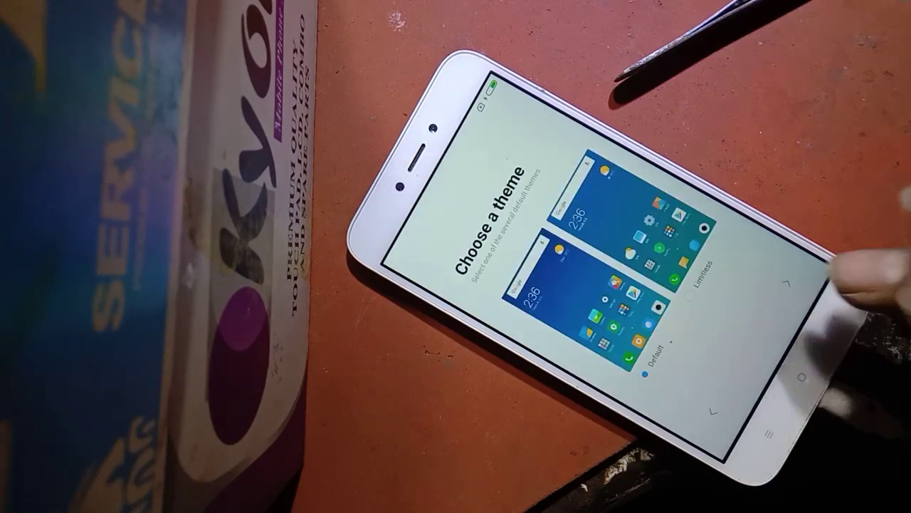
{"action": "left_click", "coordinate": [786, 283]}
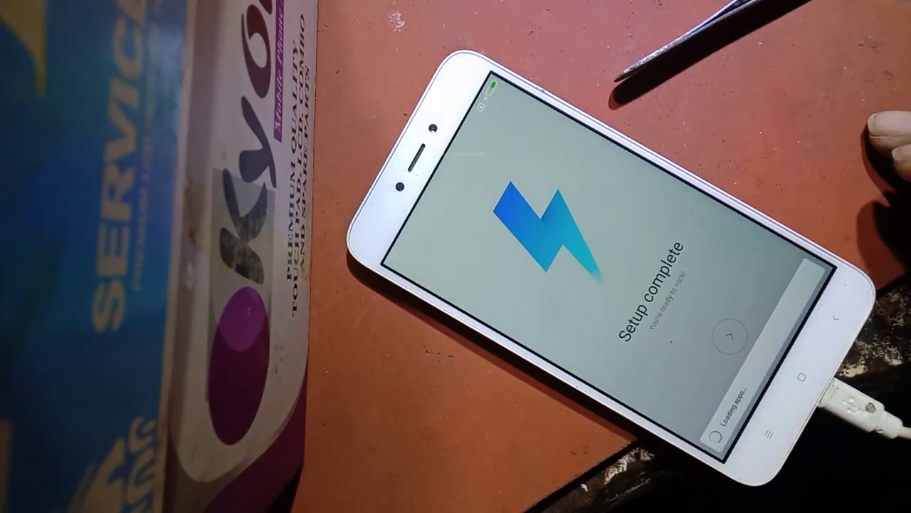